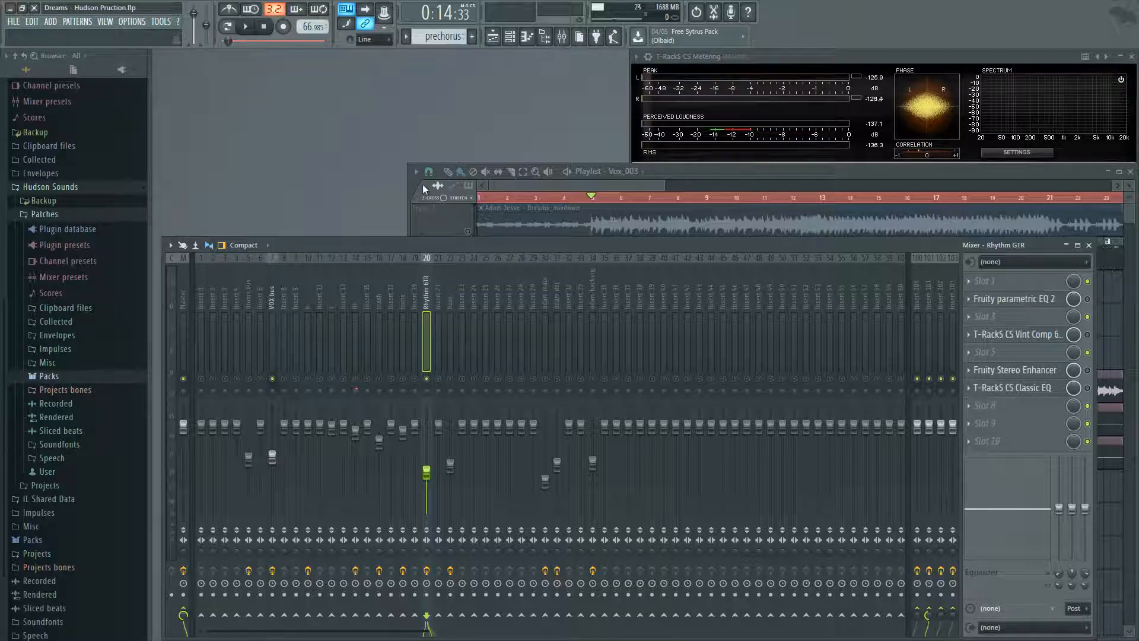
# Play the song from the beginning to hear the Rhythm GTR track, and stop playback
pyautogui.click(264, 26)
pyautogui.click(245, 26)
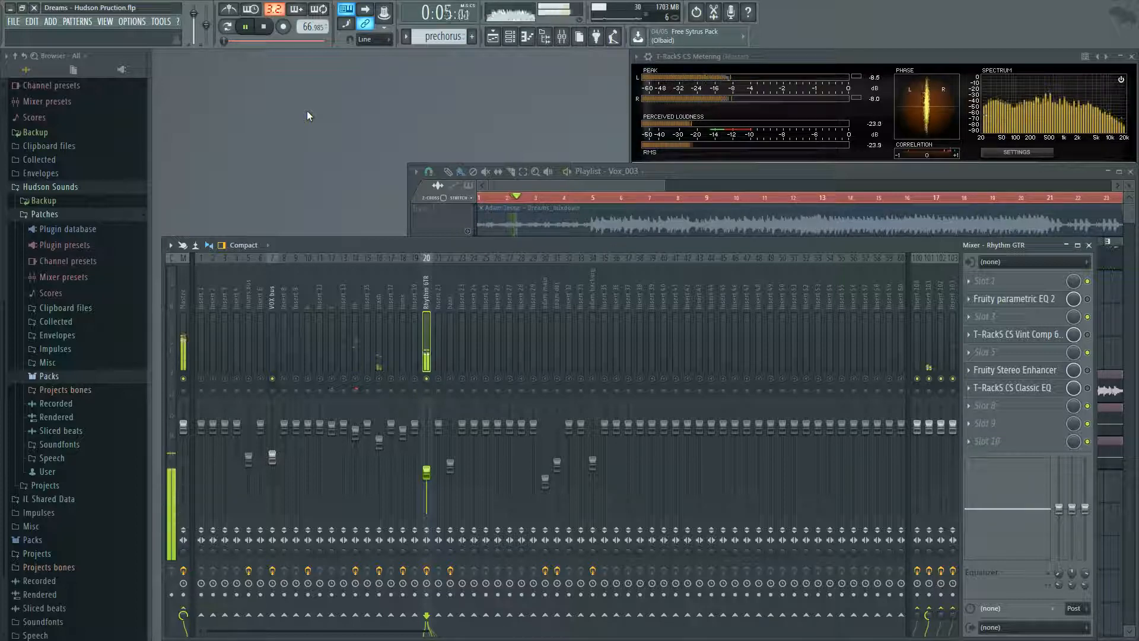
pyautogui.click(265, 27)
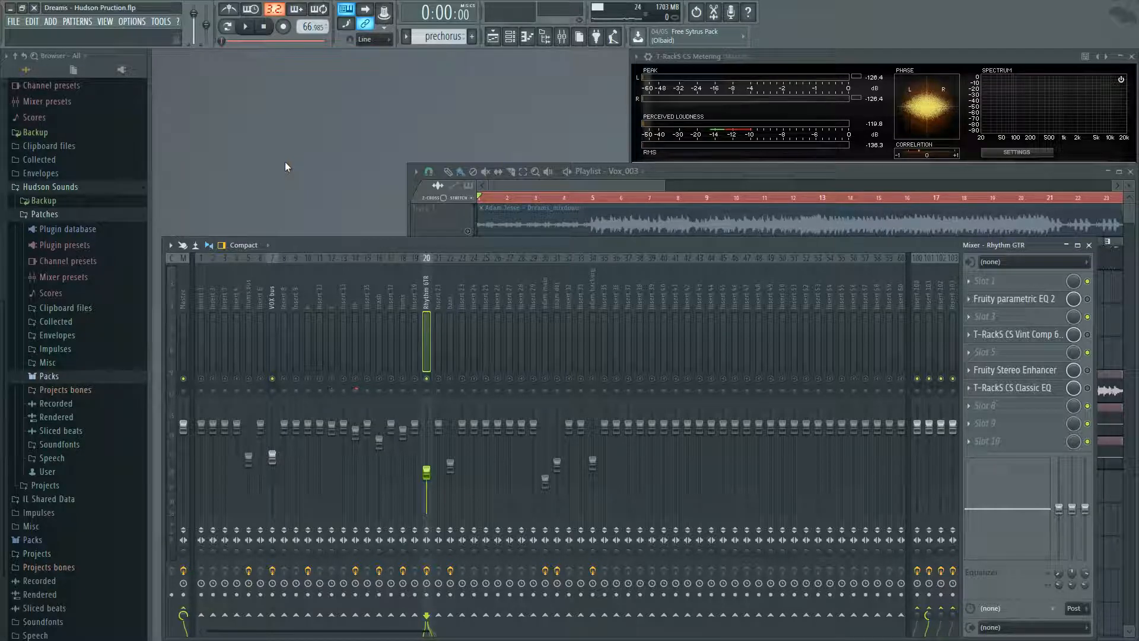
# Try a louder Rhythm GTR volume fader during playback, stop the song, and restore the fader to its starting level
pyautogui.press('space')
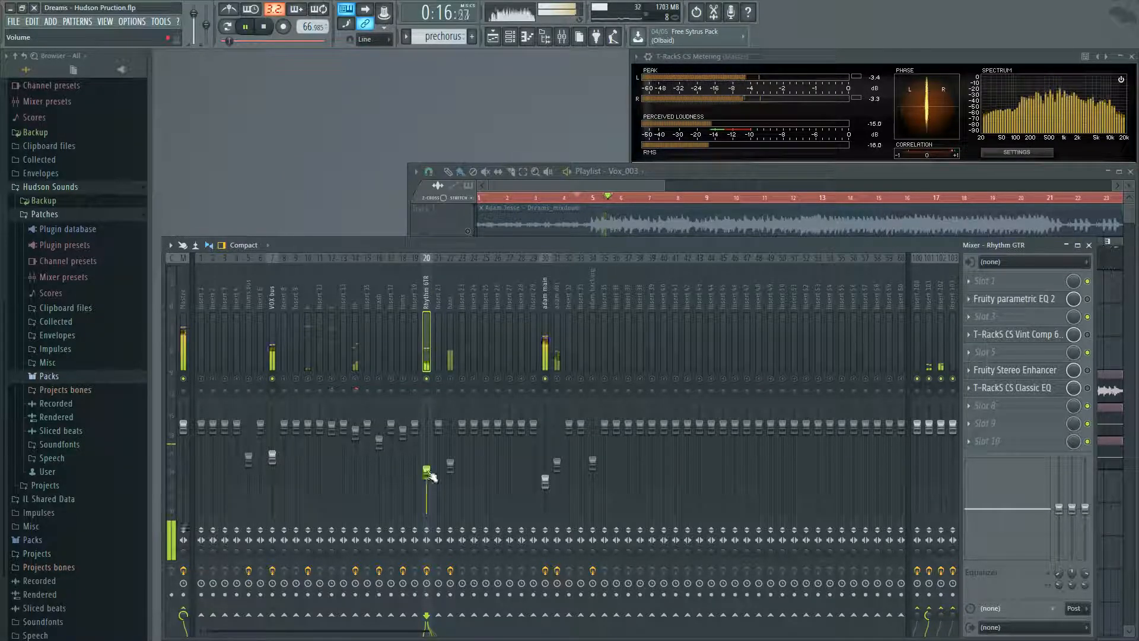
pyautogui.moveTo(430, 477); pyautogui.dragTo(431, 455)
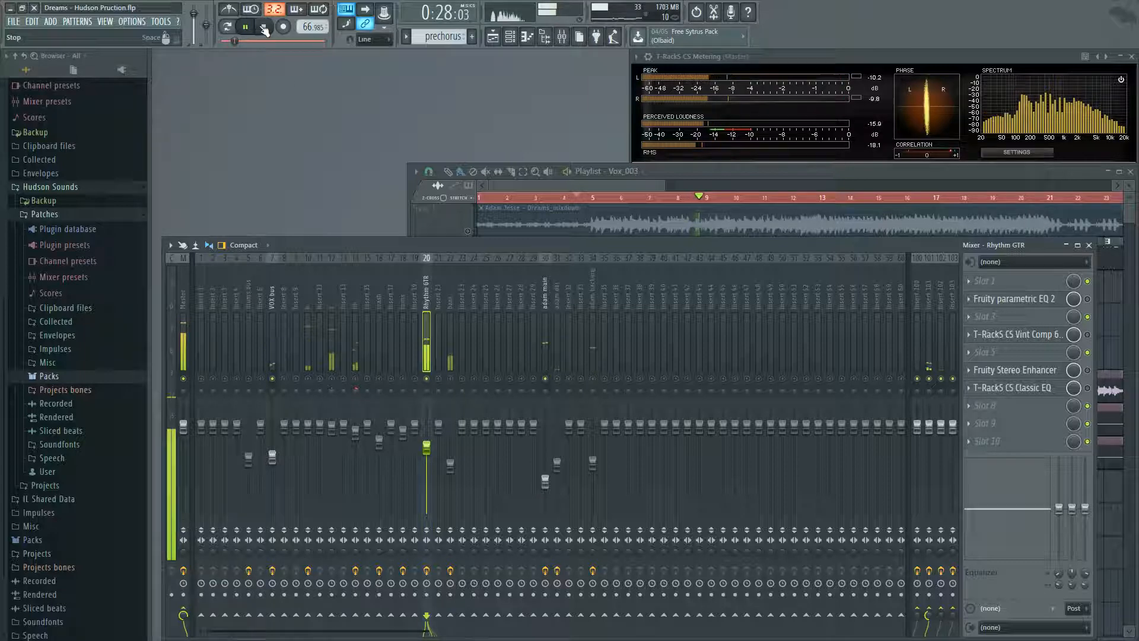
pyautogui.press('space')
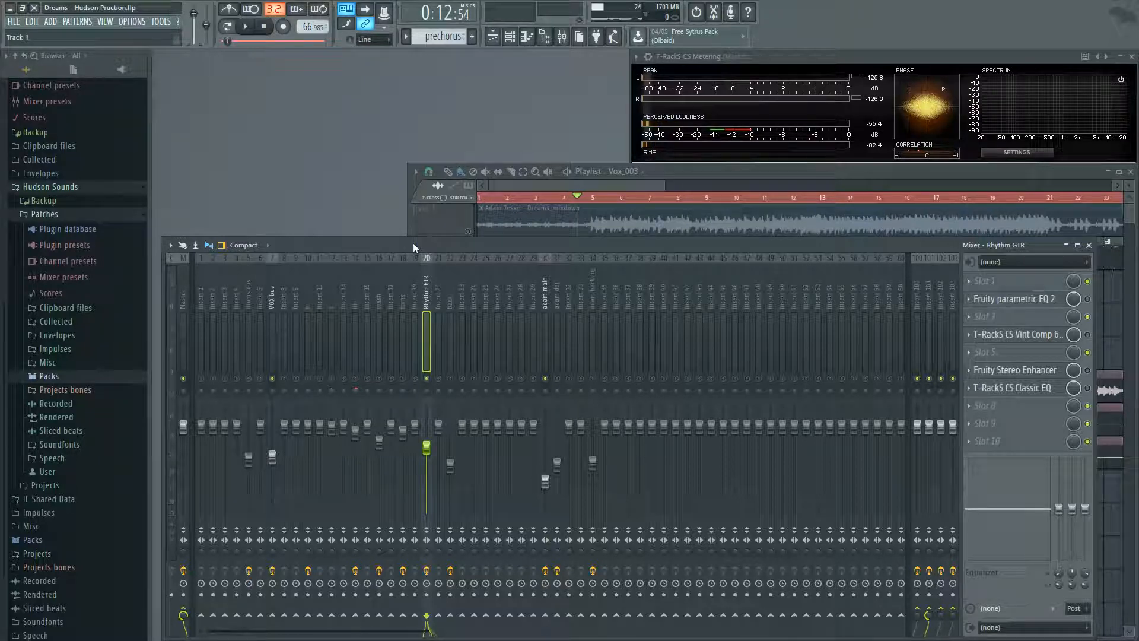
pyautogui.moveTo(427, 447); pyautogui.dragTo(426, 472)
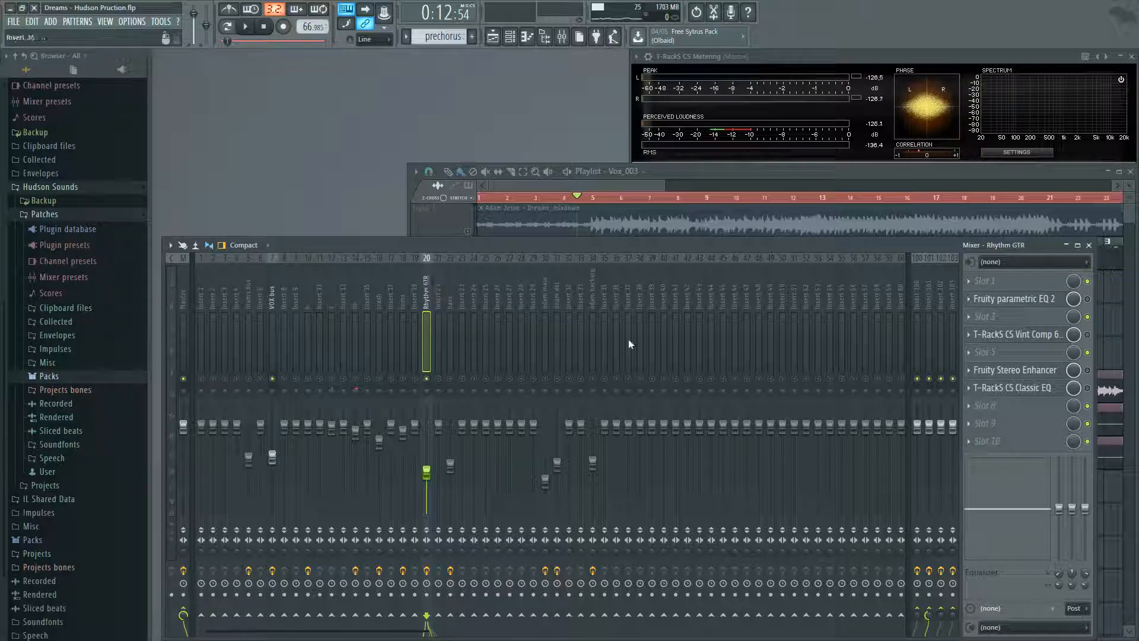
# Open Fruity parametric EQ 2 on the Rhythm GTR track, play the song with it bypassed, and play it again with it enabled
pyautogui.click(1025, 298)
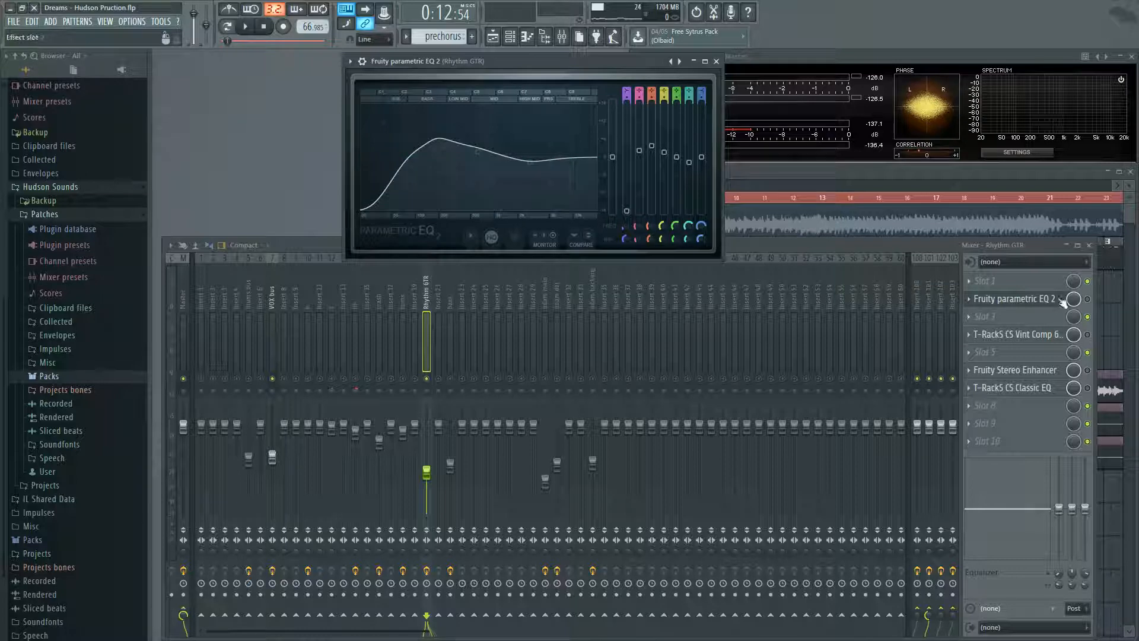
pyautogui.press('space')
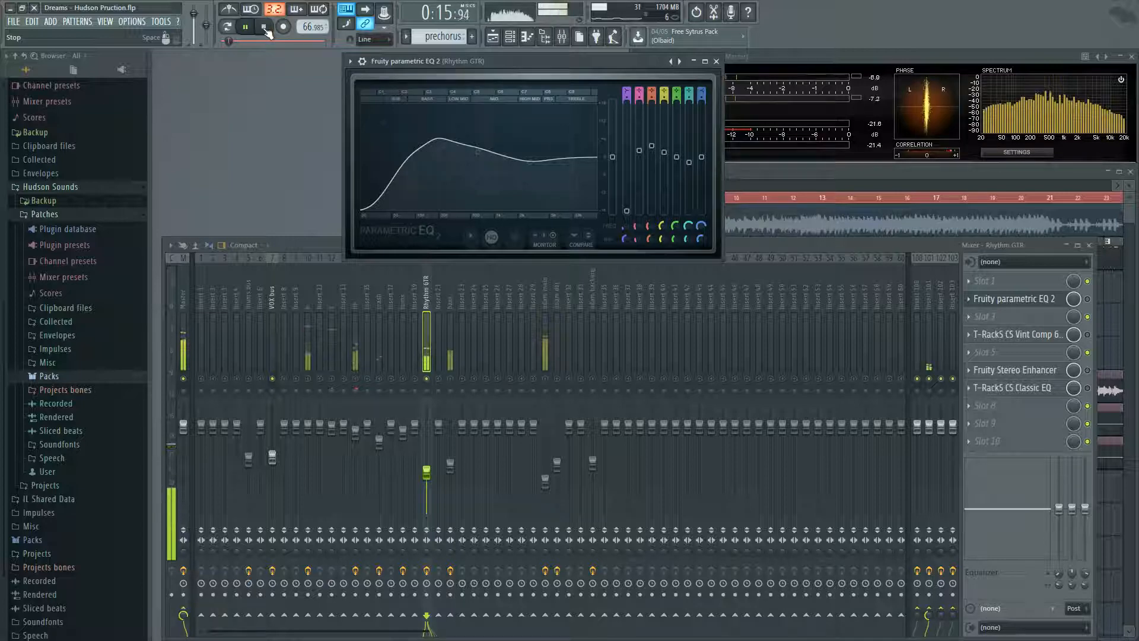
pyautogui.click(264, 26)
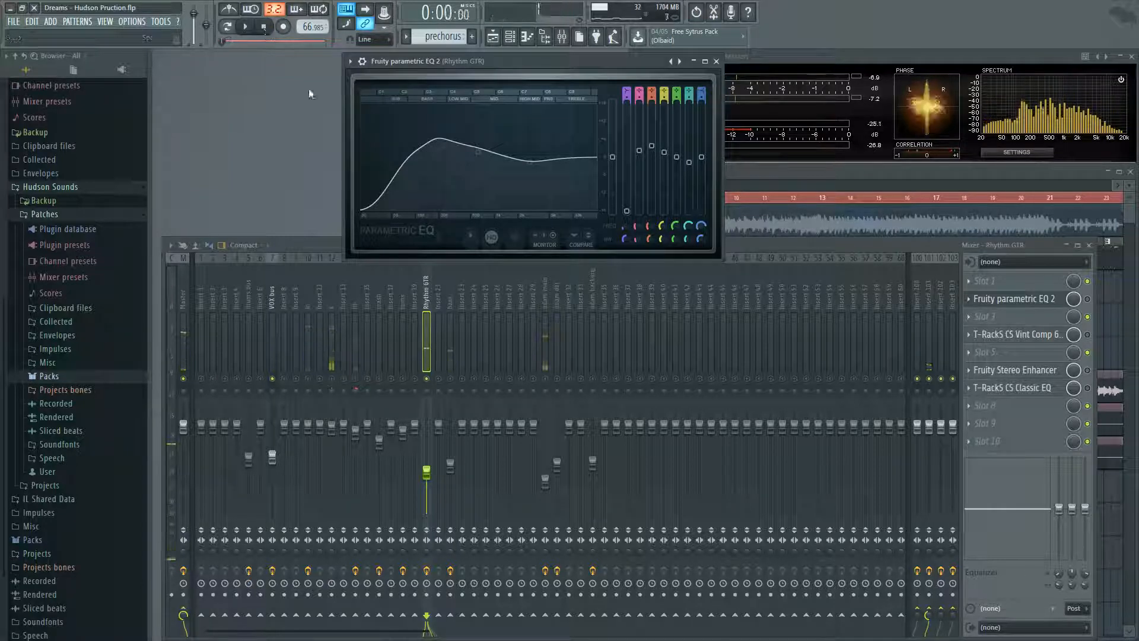
pyautogui.click(1077, 307)
pyautogui.press('space')
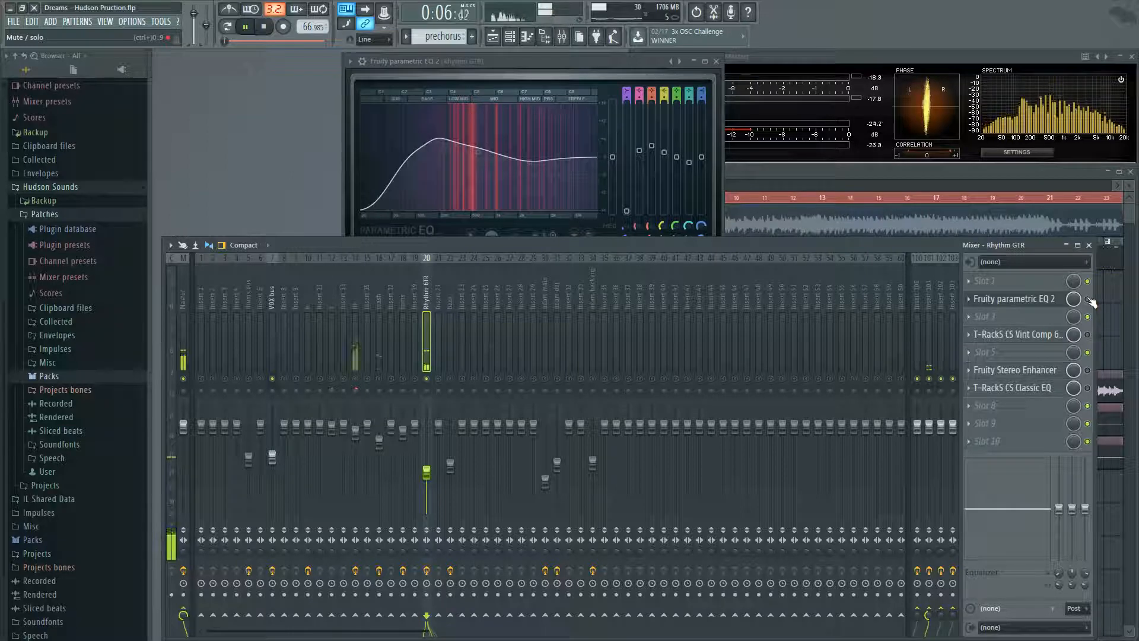
pyautogui.press('space')
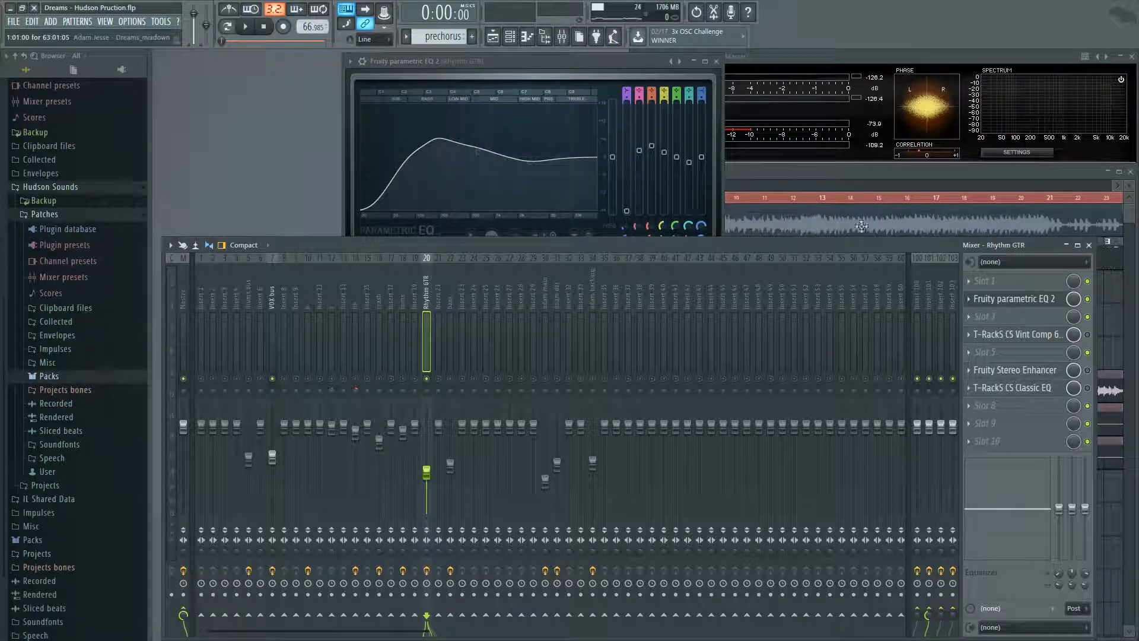
# Open the T-RackS CS Vint Comp 670 on the Rhythm GTR track and enable it during playback from the song's start
pyautogui.click(1031, 335)
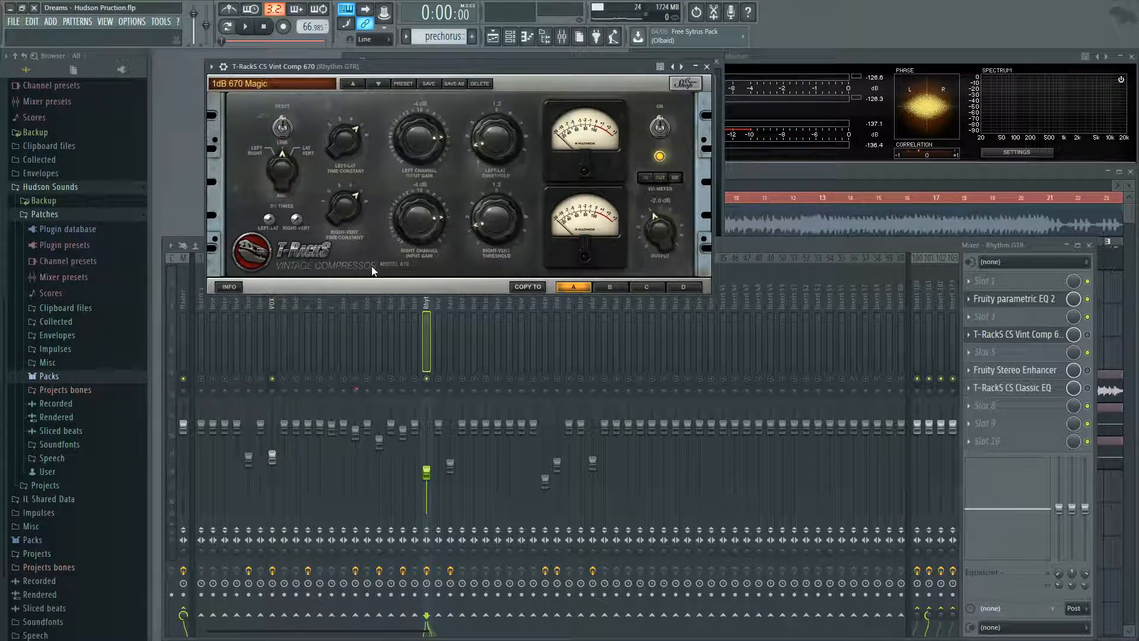
pyautogui.click(250, 29)
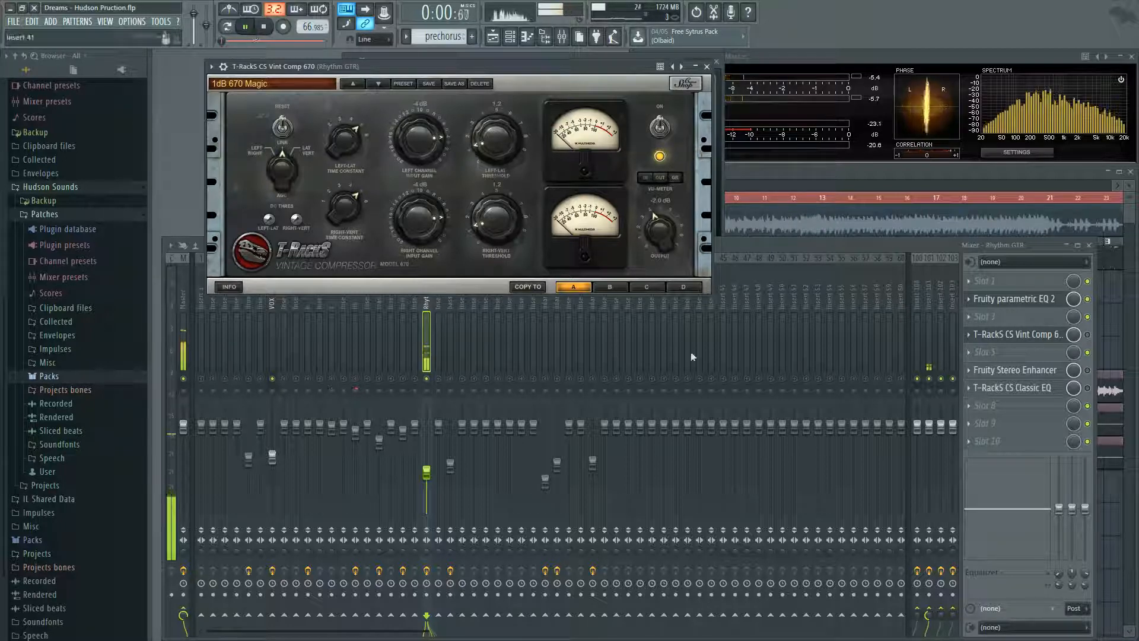
pyautogui.click(1089, 336)
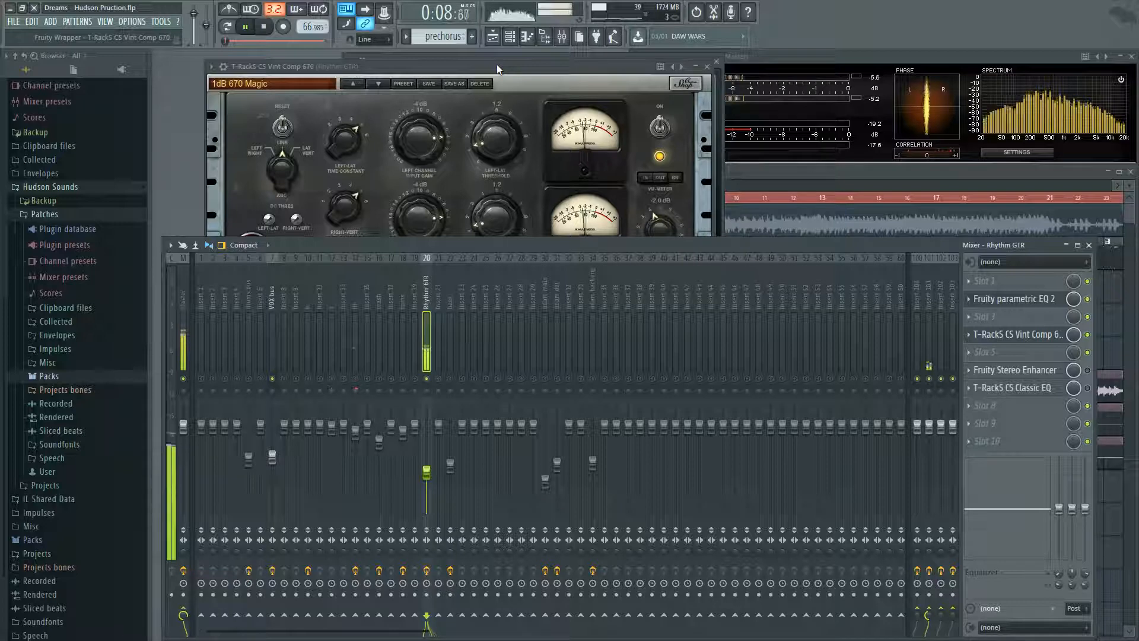
pyautogui.click(266, 27)
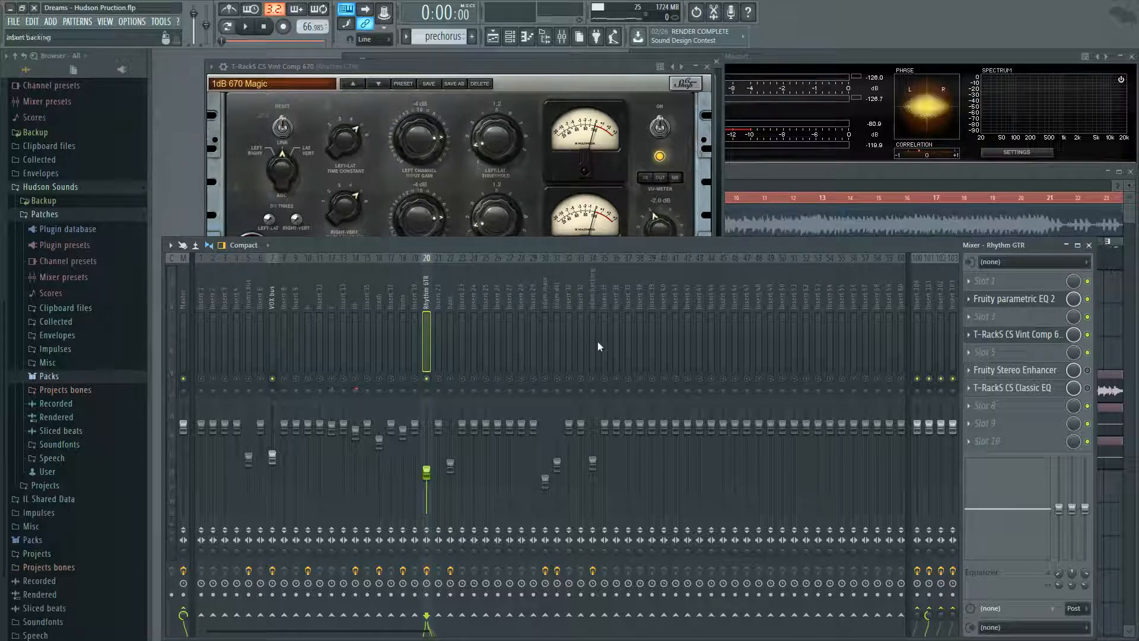
# Play the song from bar 5 with the main vocal track unmuted, reselect the Rhythm GTR track, and stop playback
pyautogui.click(545, 290)
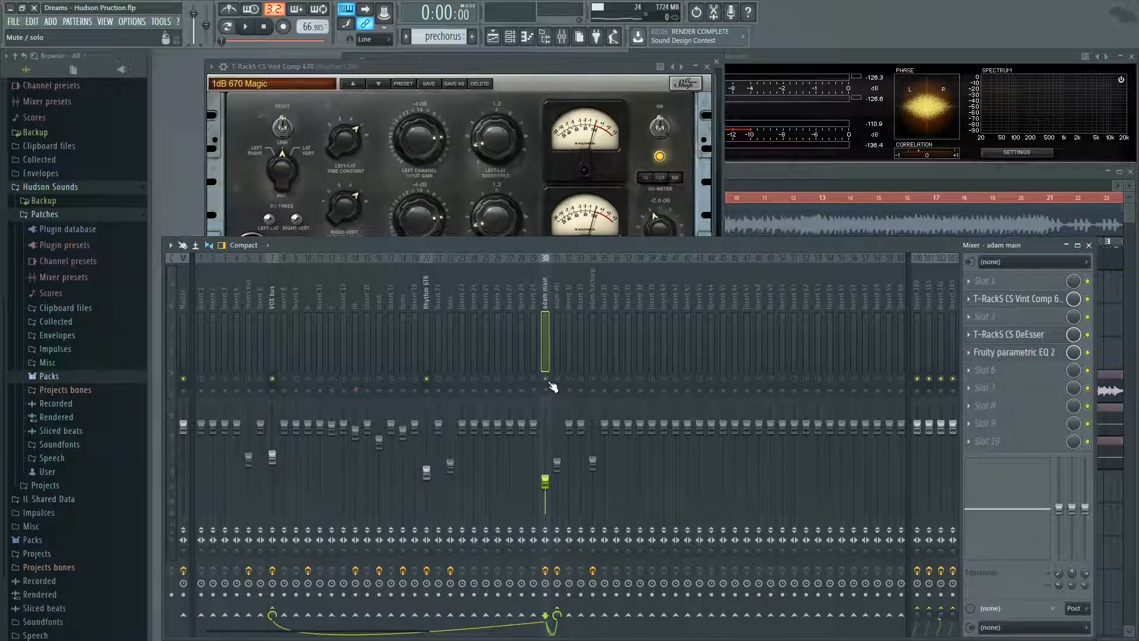
pyautogui.click(749, 183)
pyautogui.click(259, 28)
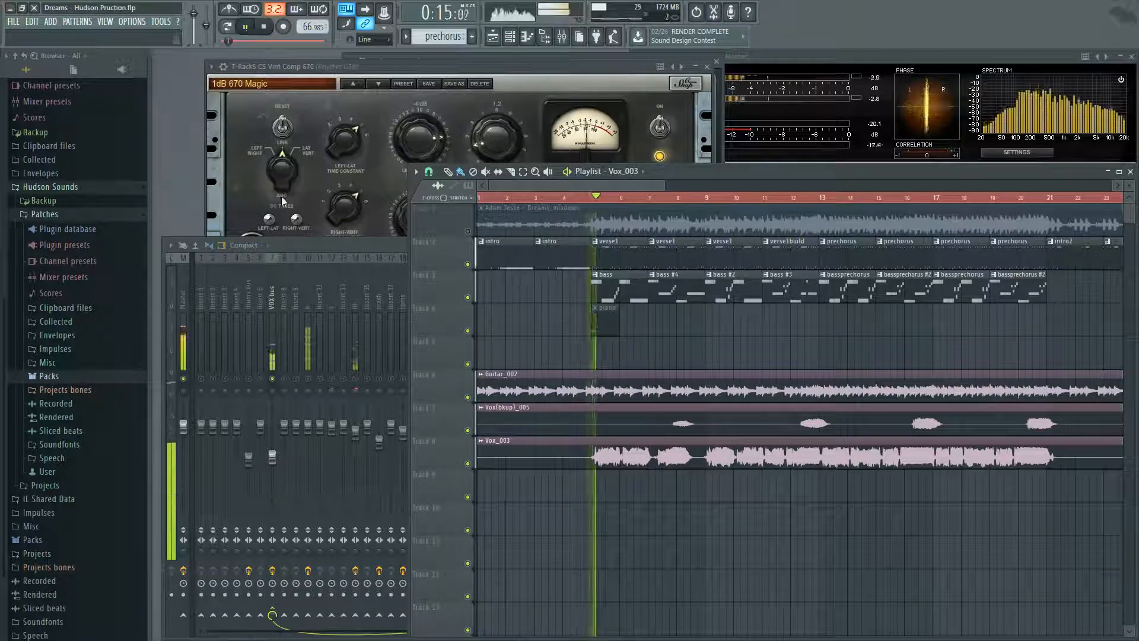
pyautogui.click(379, 247)
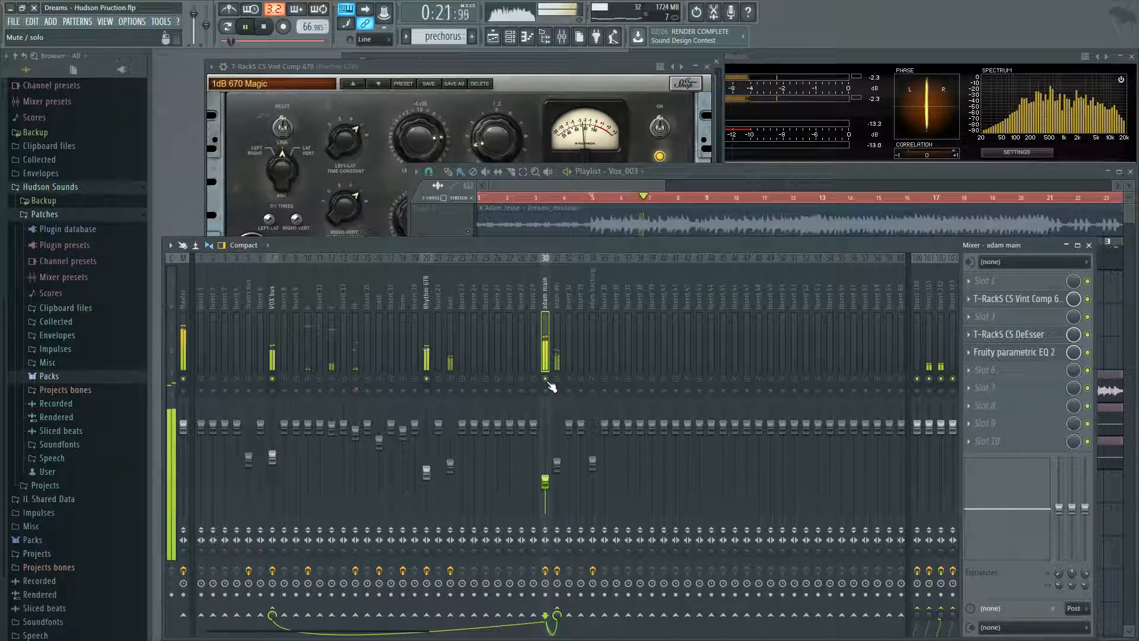
pyautogui.click(427, 291)
pyautogui.press('space')
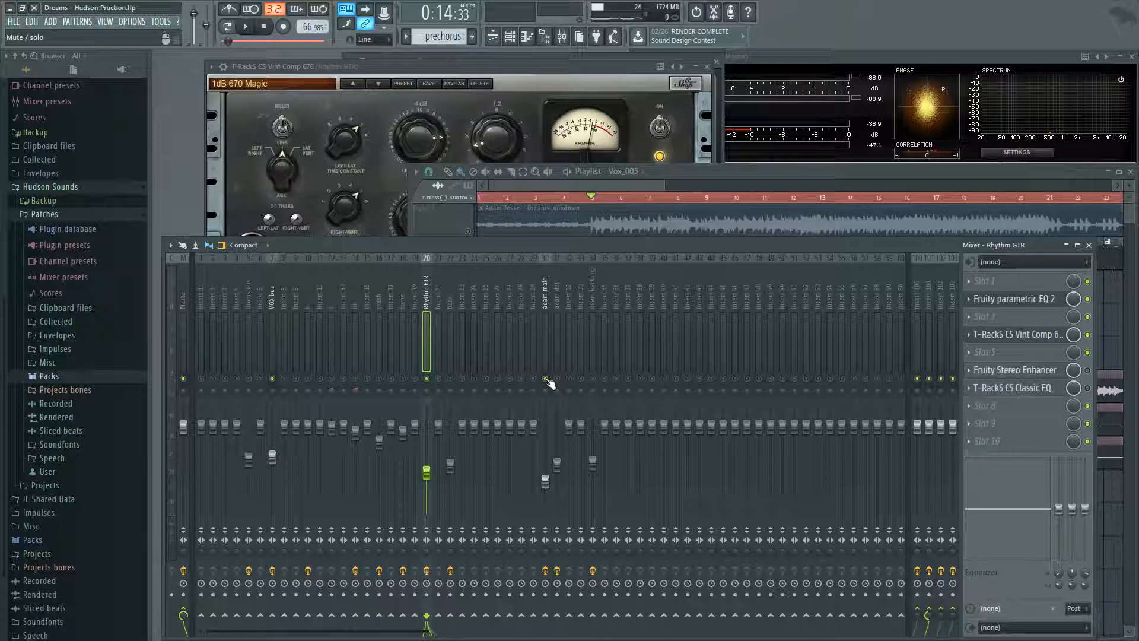
# Open the Fruity Stereo Enhancer on the Rhythm GTR track, move its window above the mixer, enable it, and audition the song
pyautogui.click(1042, 372)
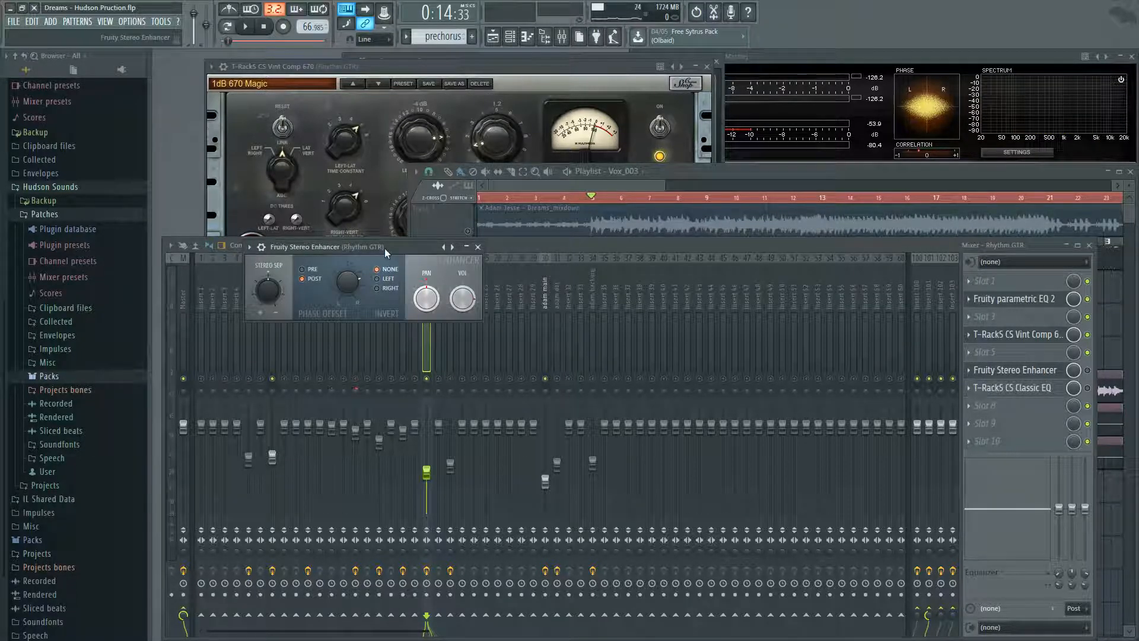
pyautogui.moveTo(385, 249); pyautogui.dragTo(324, 164)
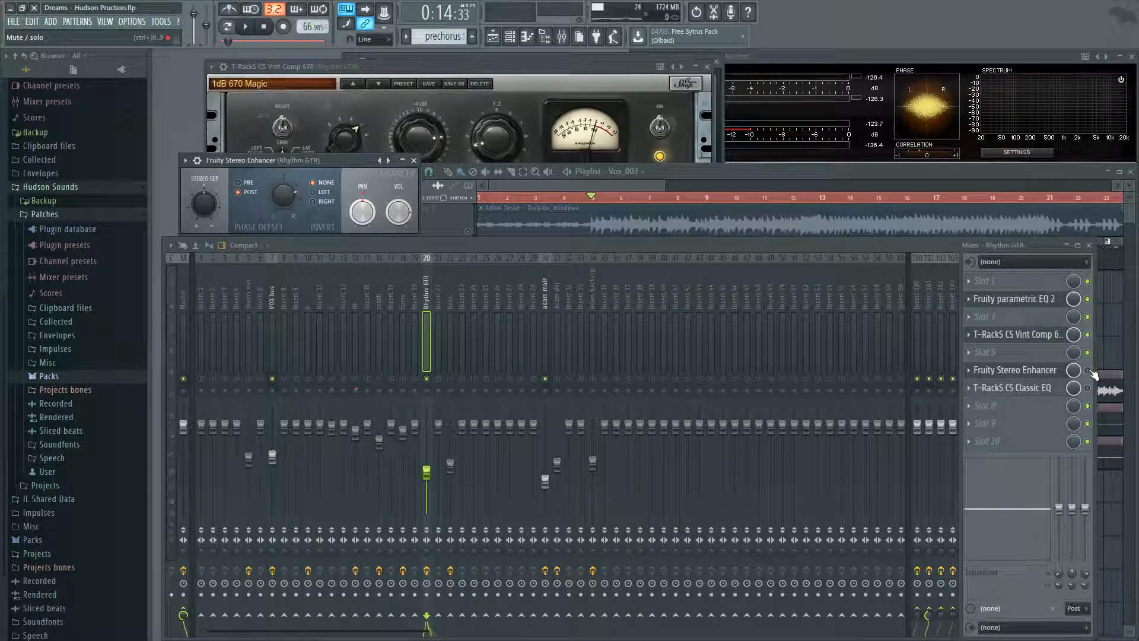
pyautogui.press('space')
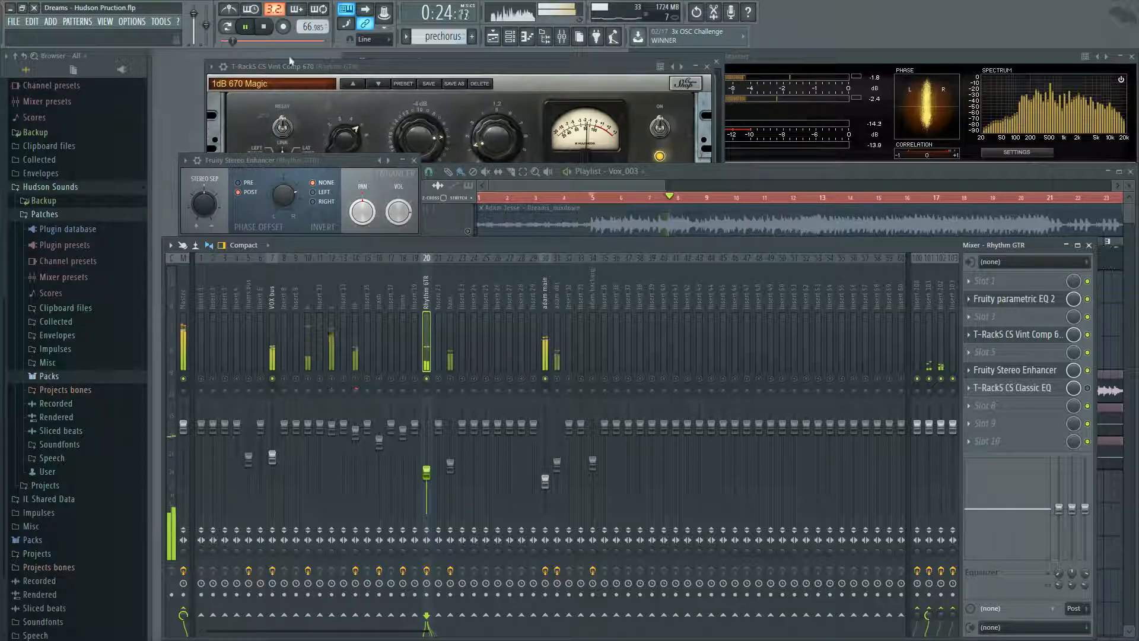
pyautogui.click(266, 33)
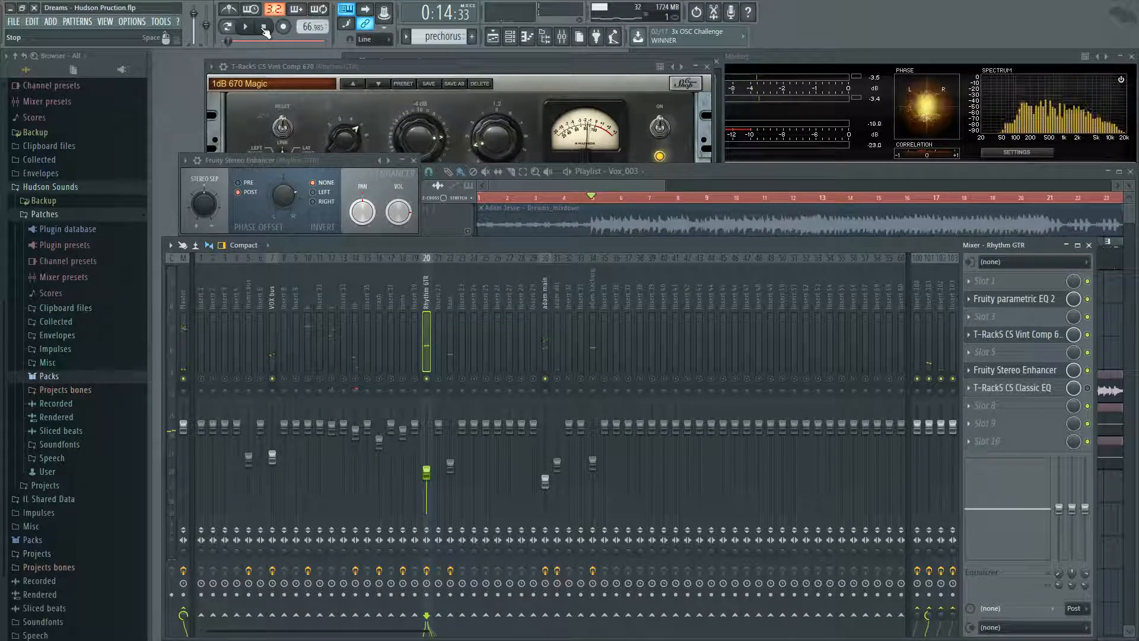
# Open the T-RackS CS Classic EQ on the Rhythm GTR track, enable it, and bring the mixer back to the front
pyautogui.click(1039, 394)
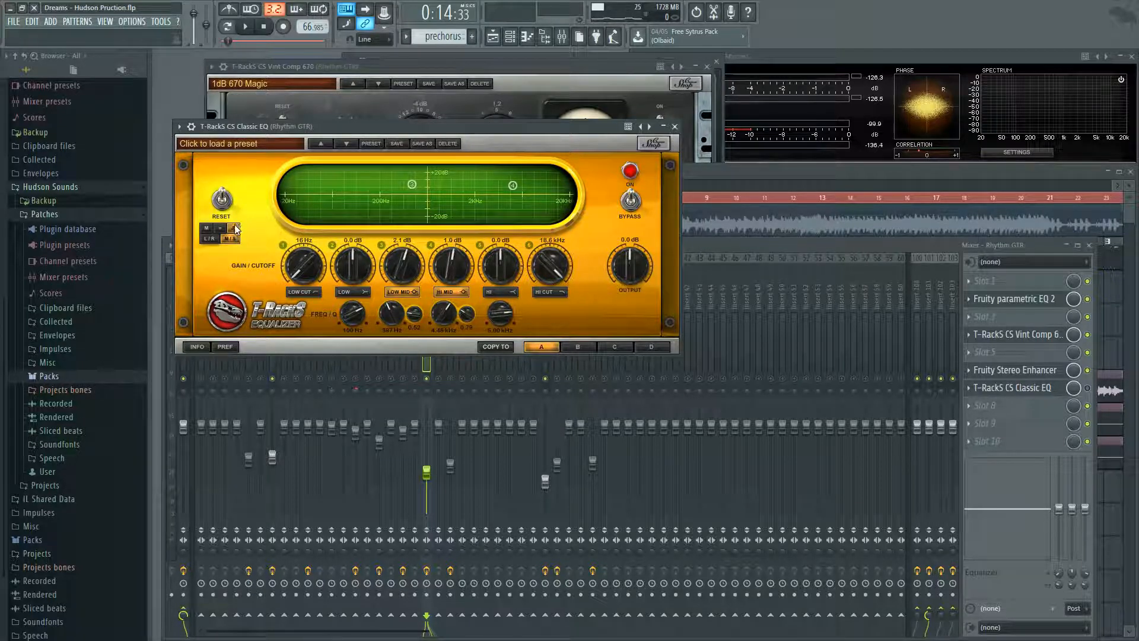
pyautogui.click(1090, 388)
pyautogui.click(505, 128)
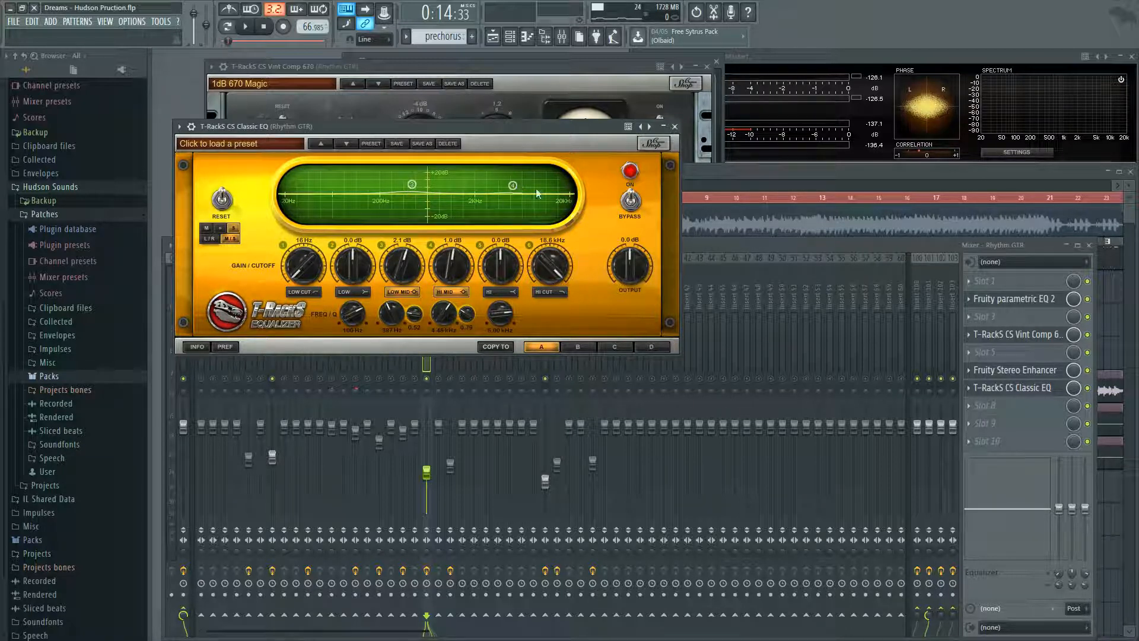
pyautogui.click(718, 244)
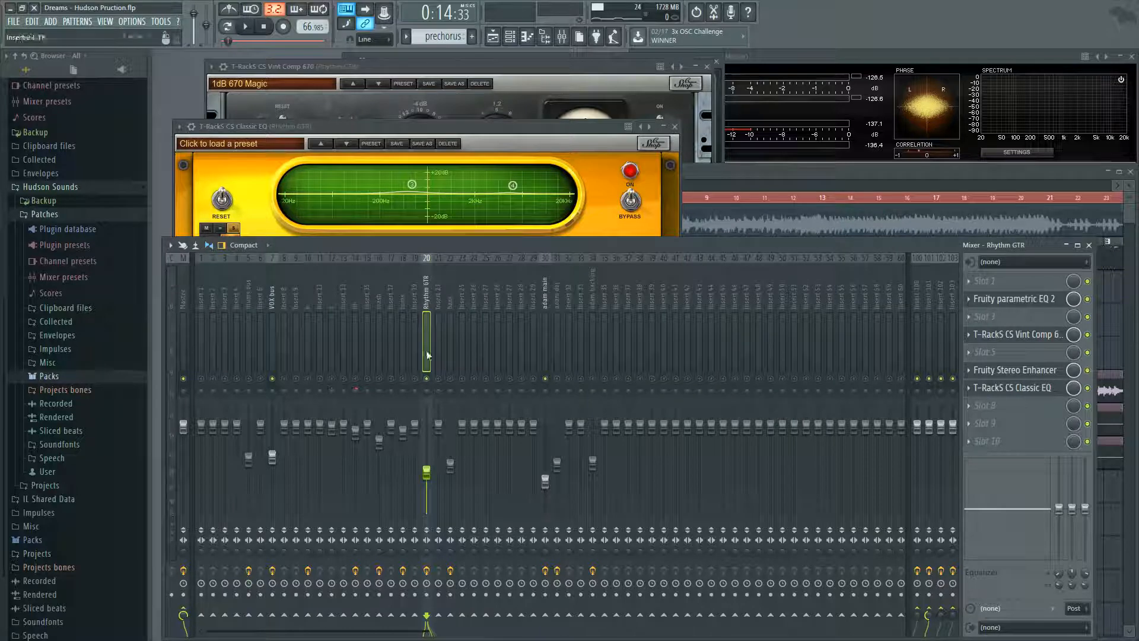
# Play the song twice from bar 5 to judge the Rhythm GTR track's complete effect chain, stopping after each pass
pyautogui.click(245, 26)
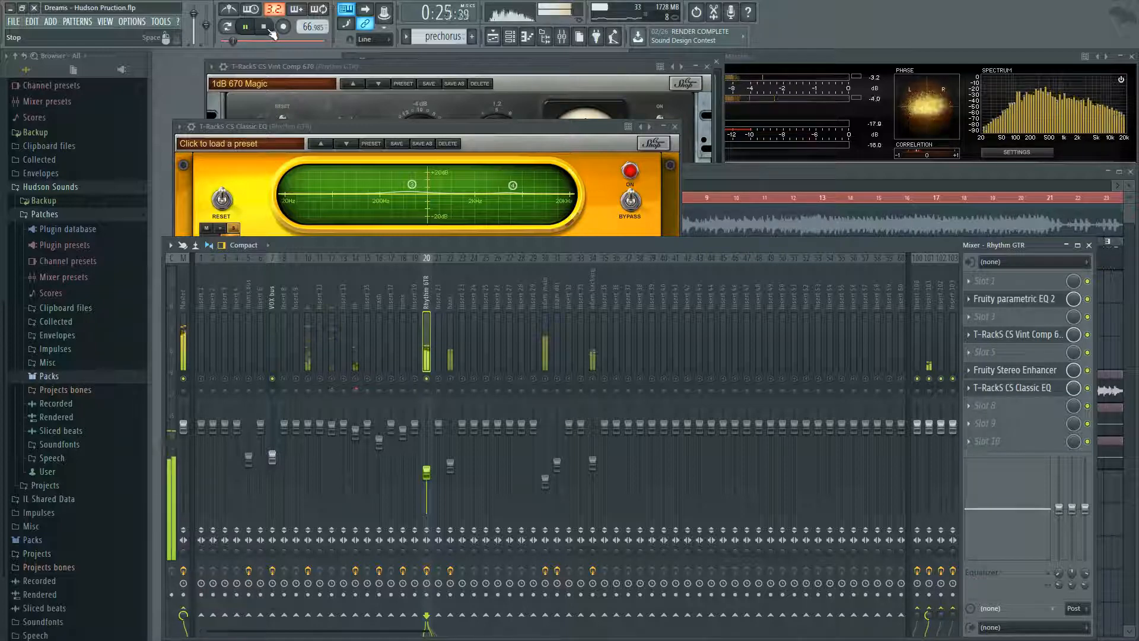
pyautogui.click(265, 26)
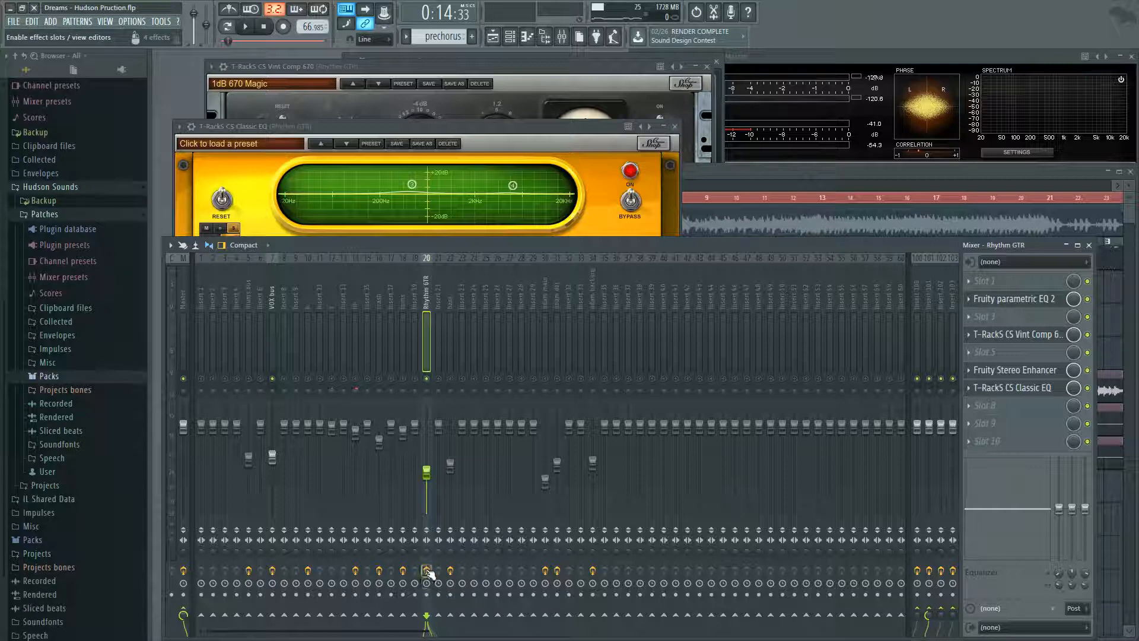
pyautogui.click(245, 26)
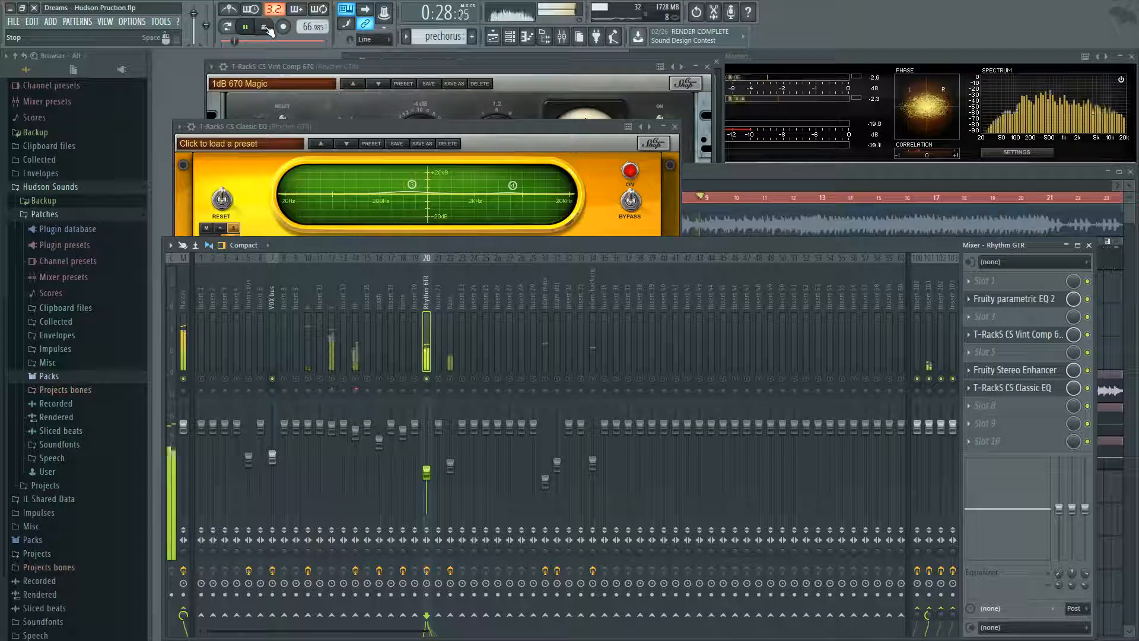
pyautogui.click(267, 28)
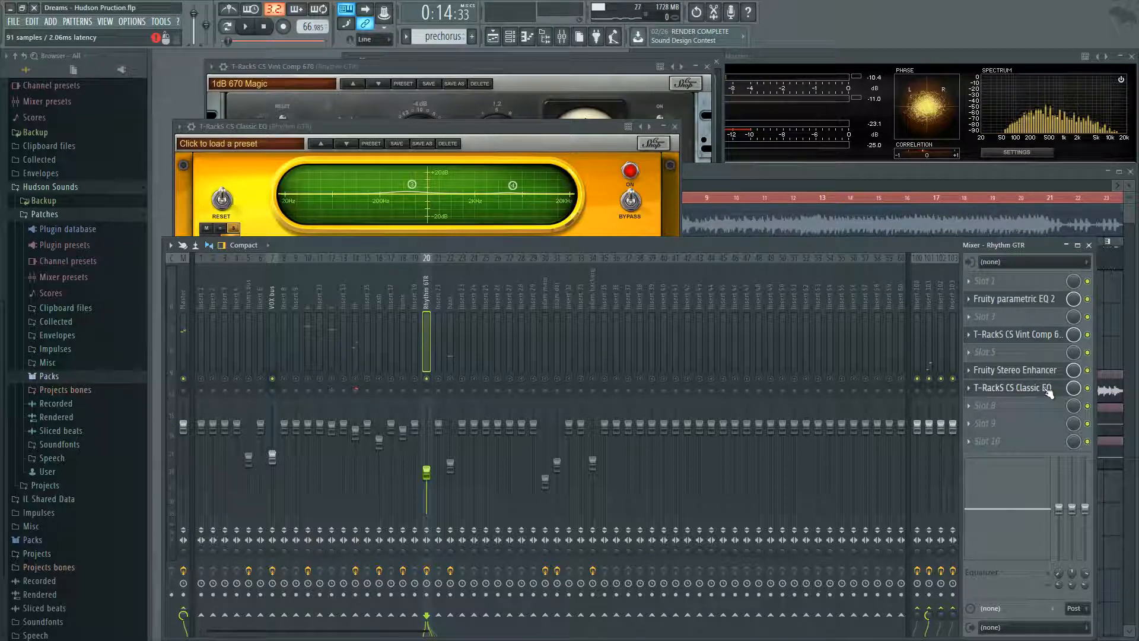